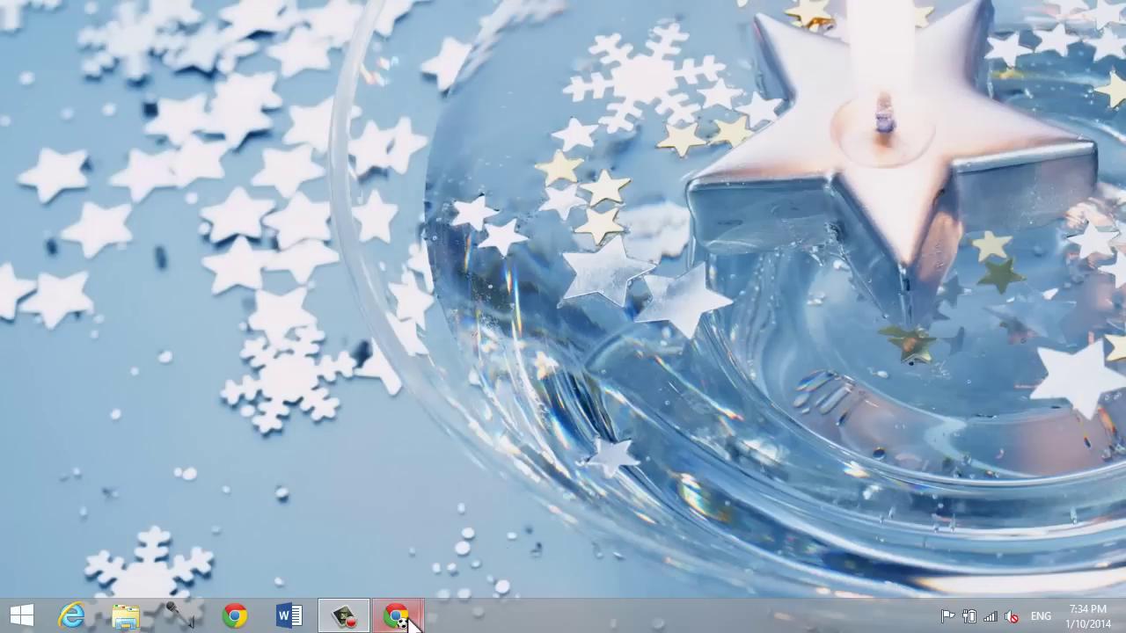
mouse_move(397, 616)
left_click(497, 573)
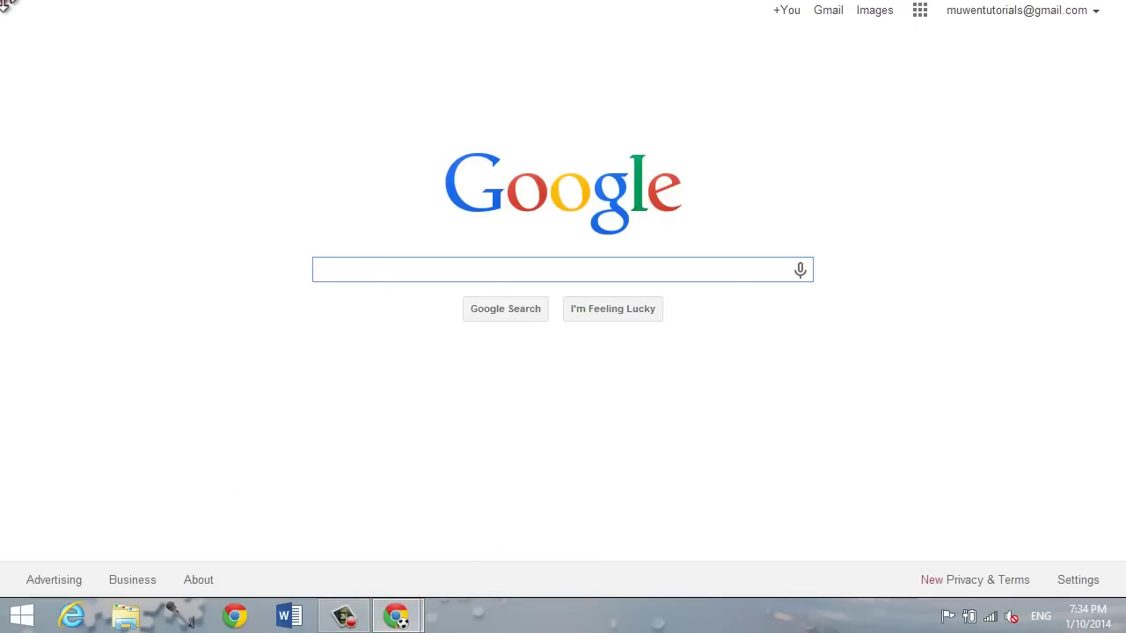
left_click(290, 35)
key("BackSpace")
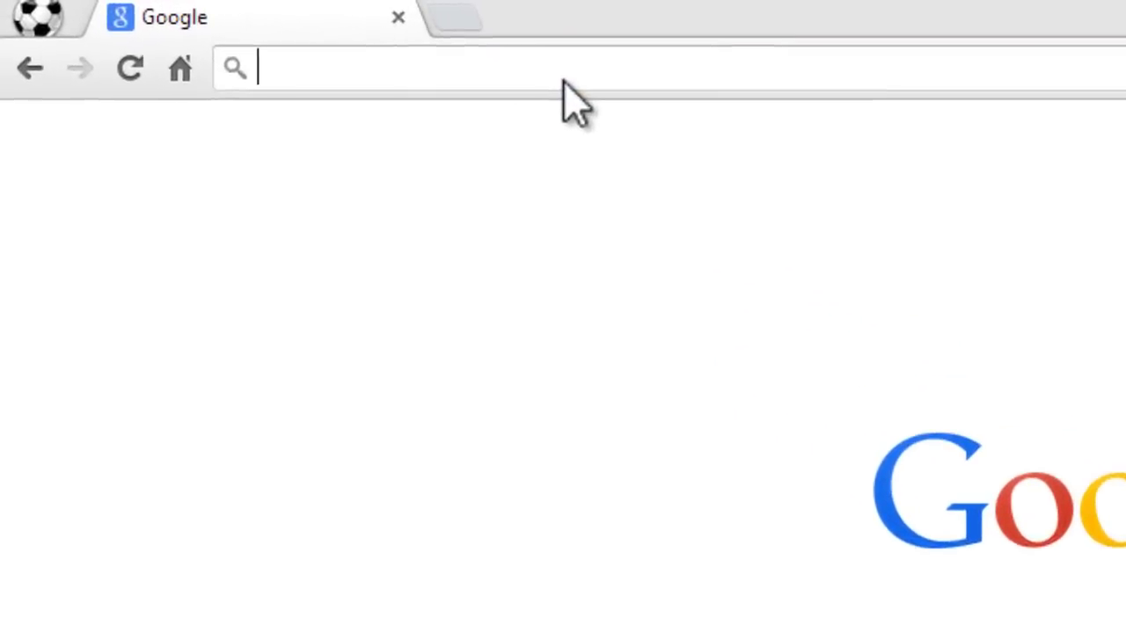
type("f")
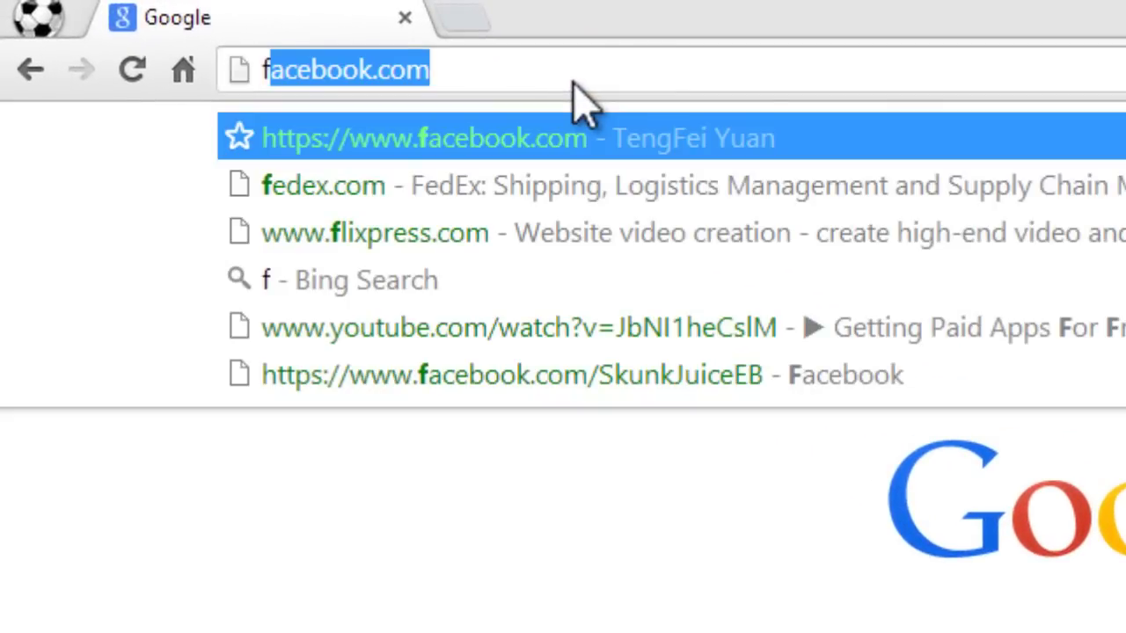
type("li")
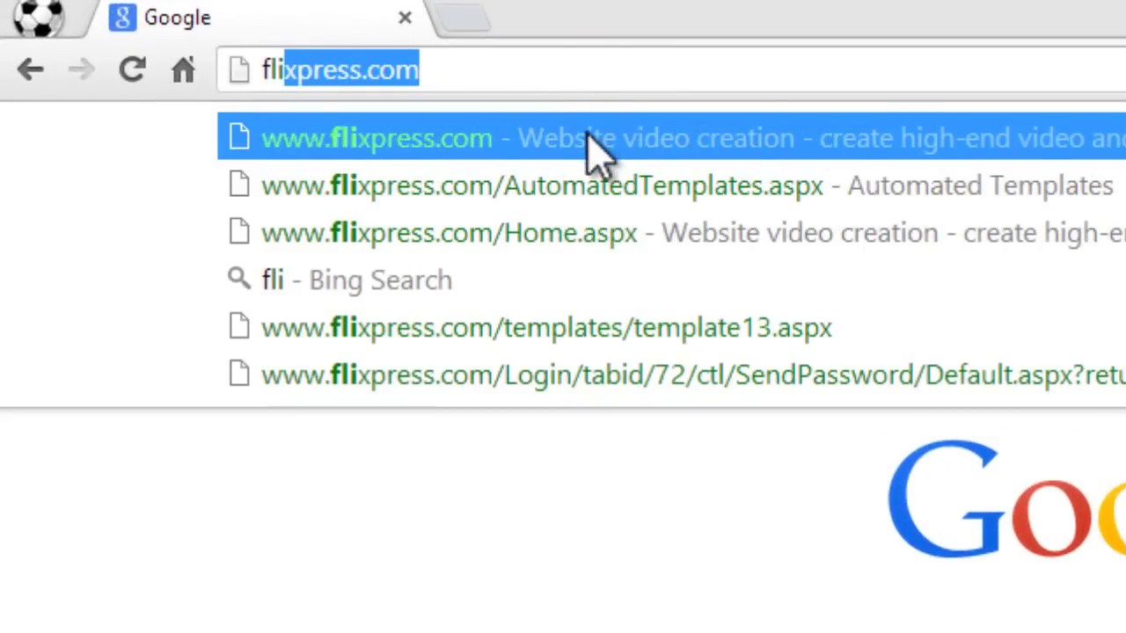
left_click(580, 138)
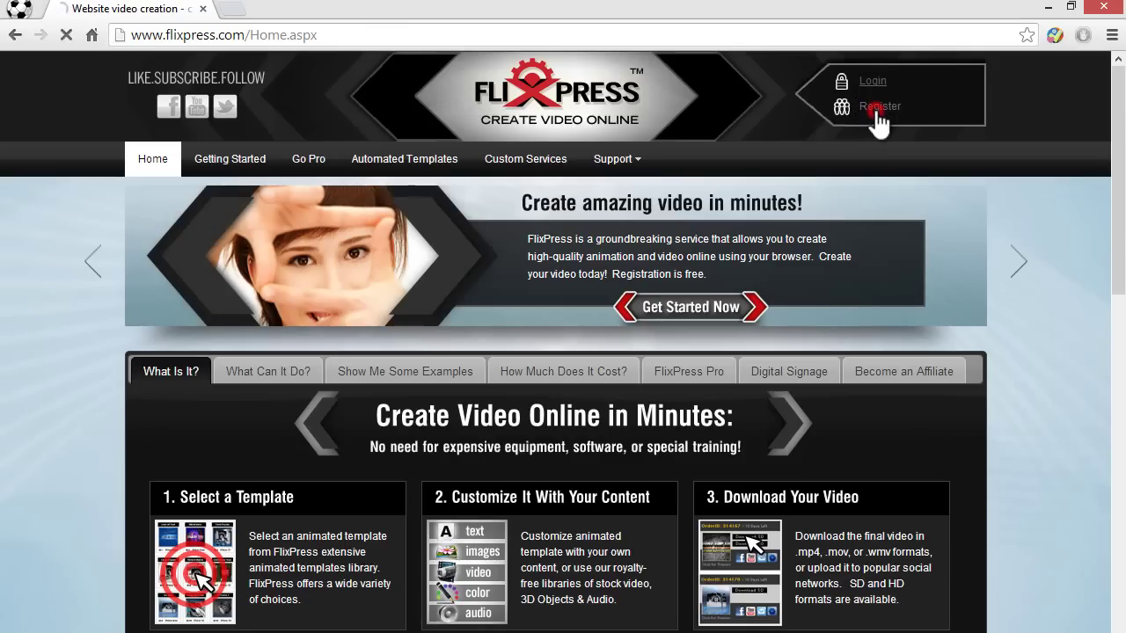
Step: Look over the Flixpress new account registration form
left_click(878, 107)
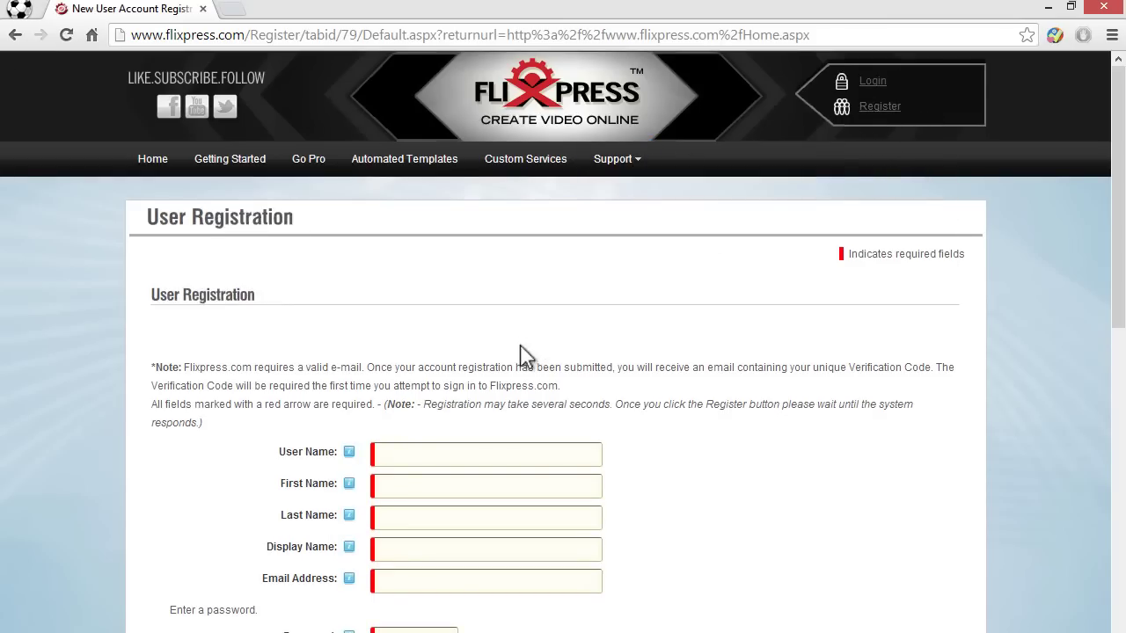
scroll(489, 402, "down", 3)
scroll(475, 439, "up", 2)
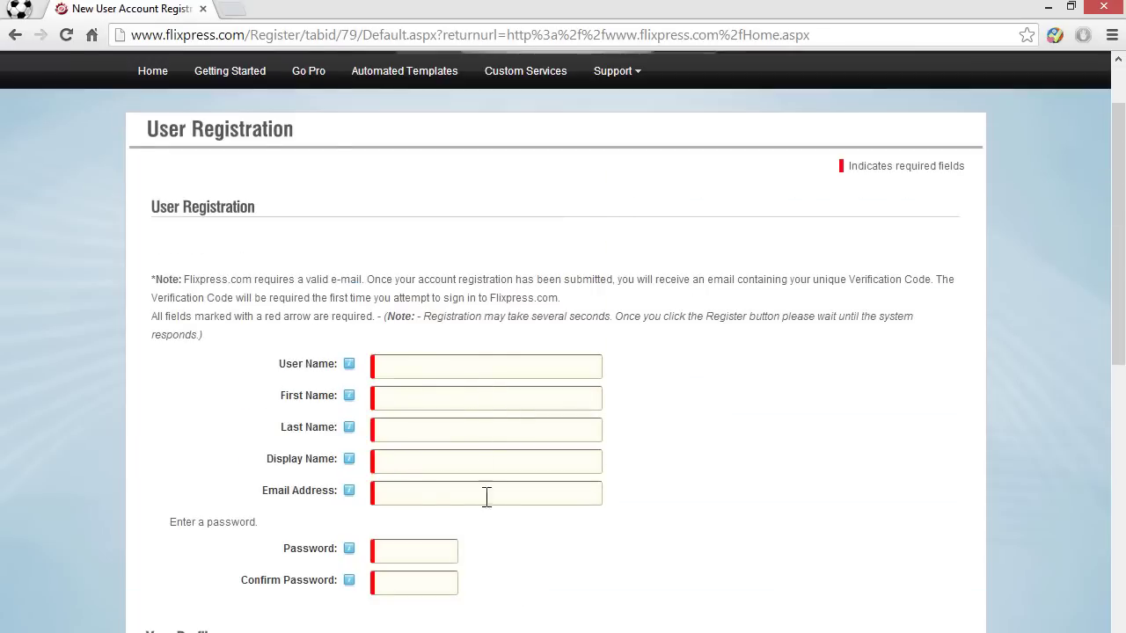
scroll(471, 429, "down", 3)
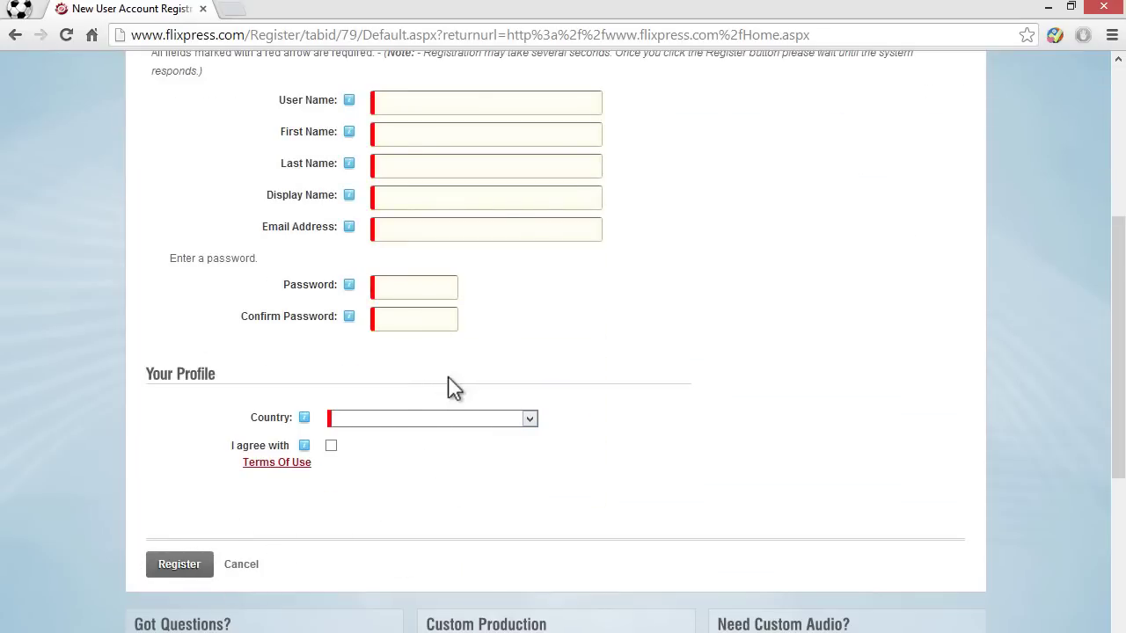
scroll(899, 96, "up", 4)
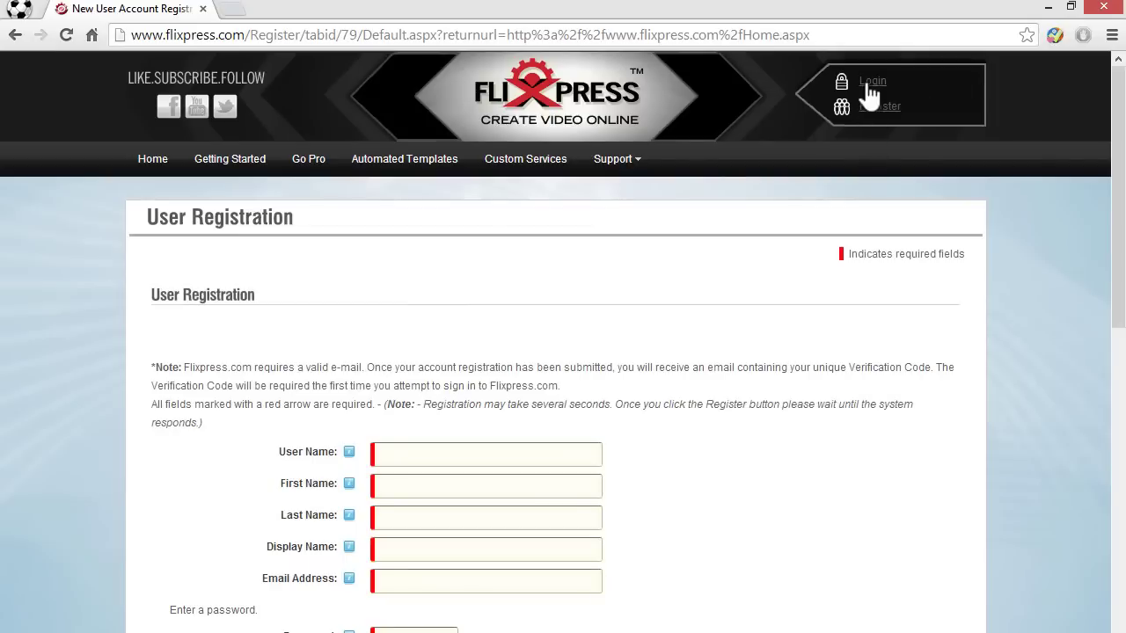
Step: Log in with the account username and password instead
left_click(871, 82)
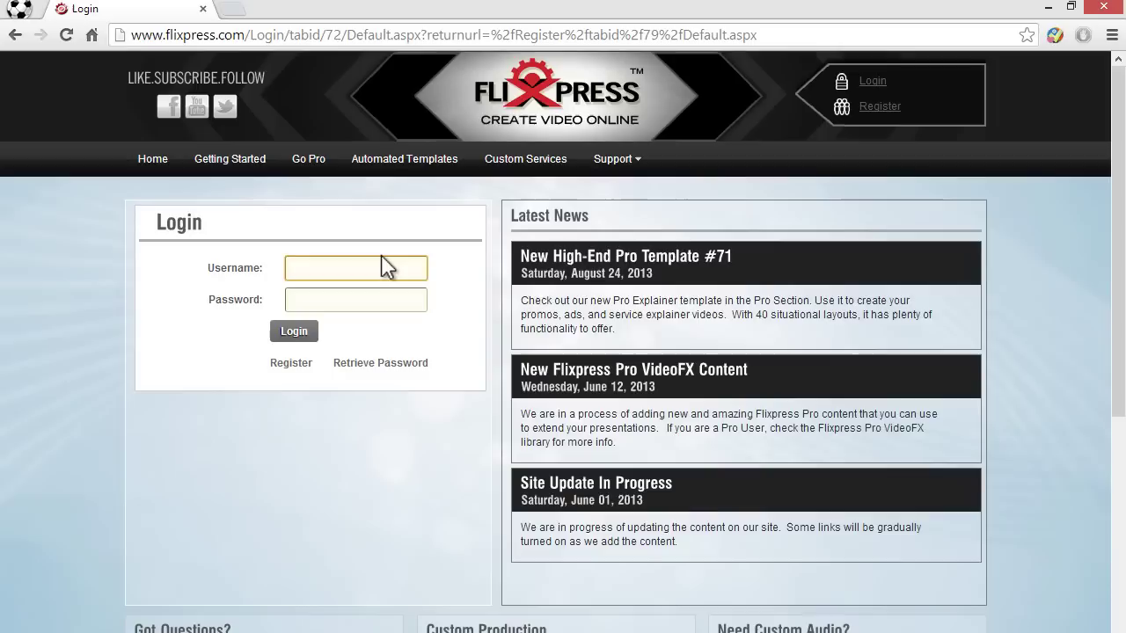
type("muwen")
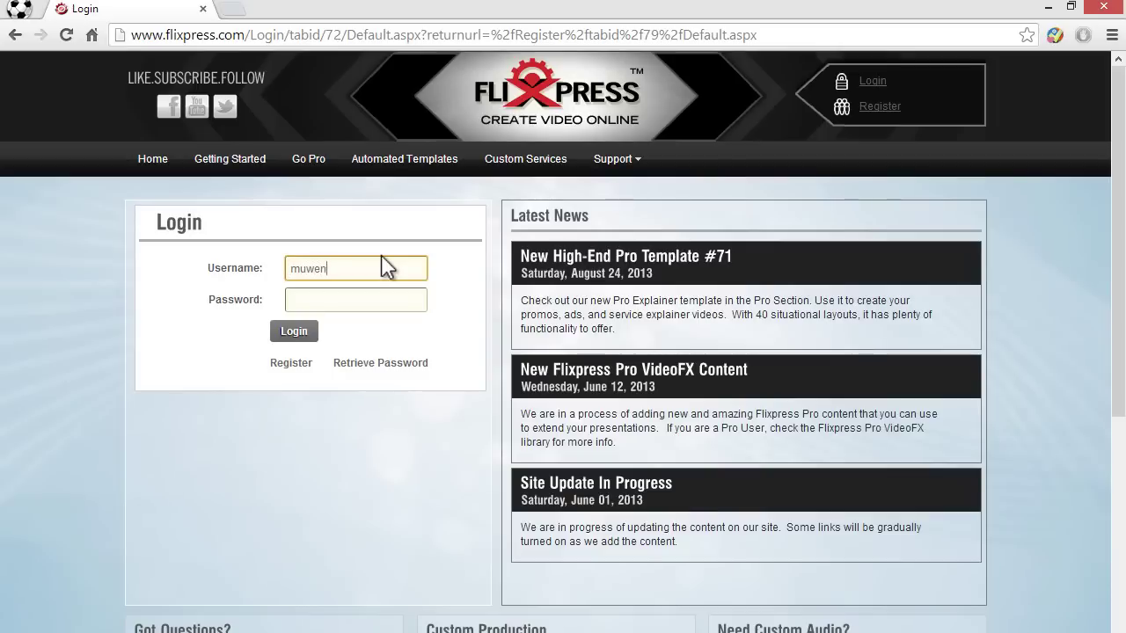
type("1234")
left_click(352, 297)
type("••")
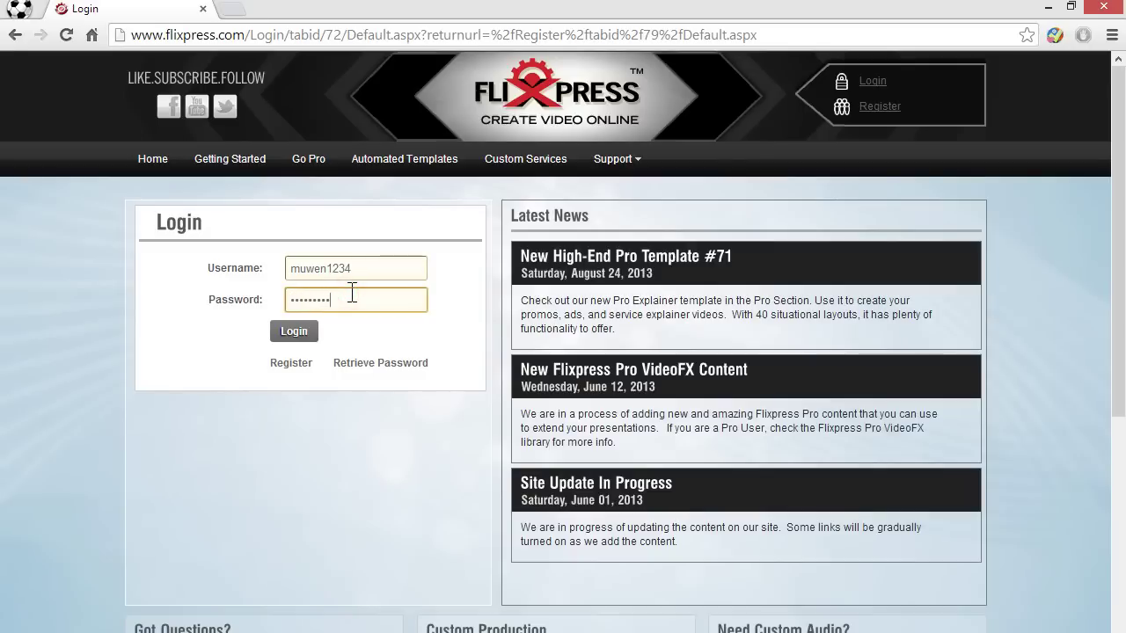
left_click(314, 335)
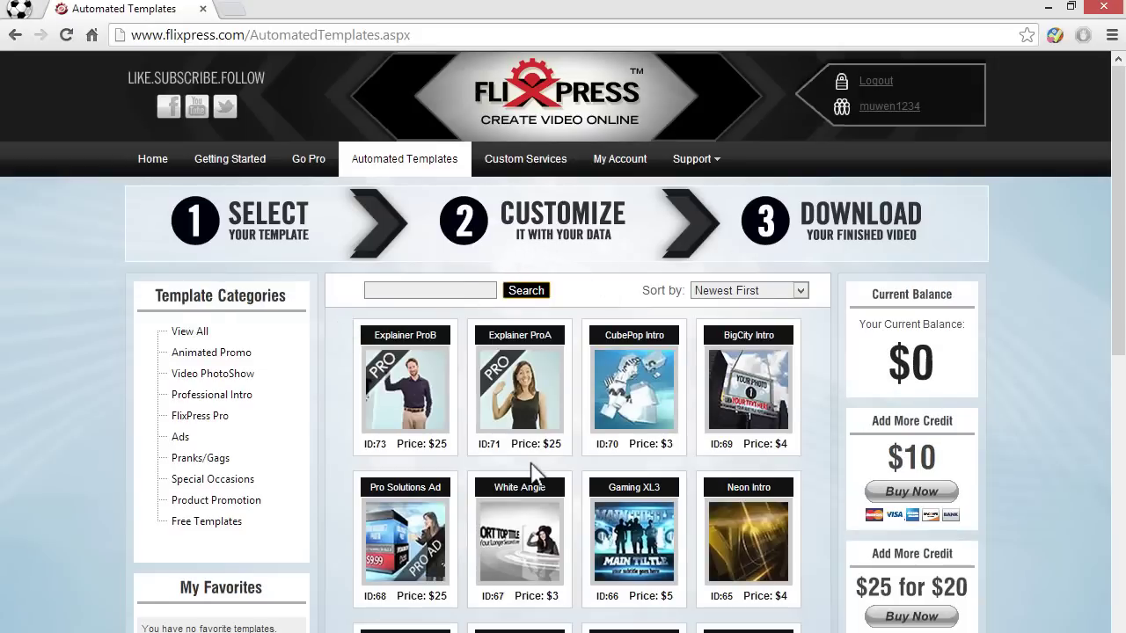
Step: Open Automated Templates, show the Free Templates category, and sort by Most Popular
scroll(532, 474, "down", 1)
scroll(493, 462, "up", 1)
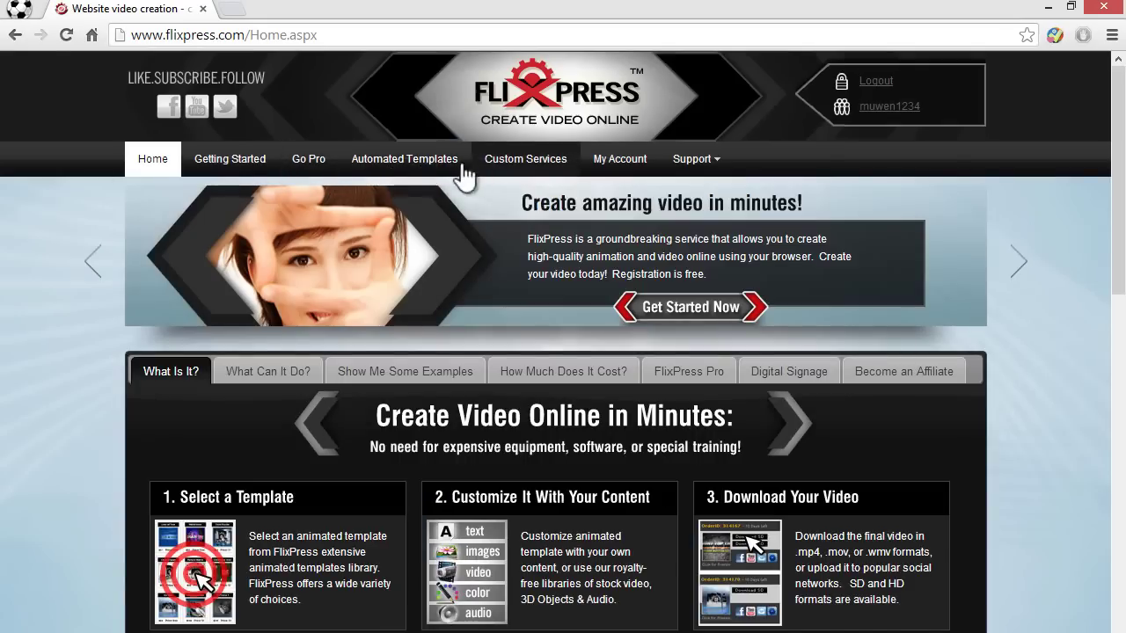
left_click(427, 160)
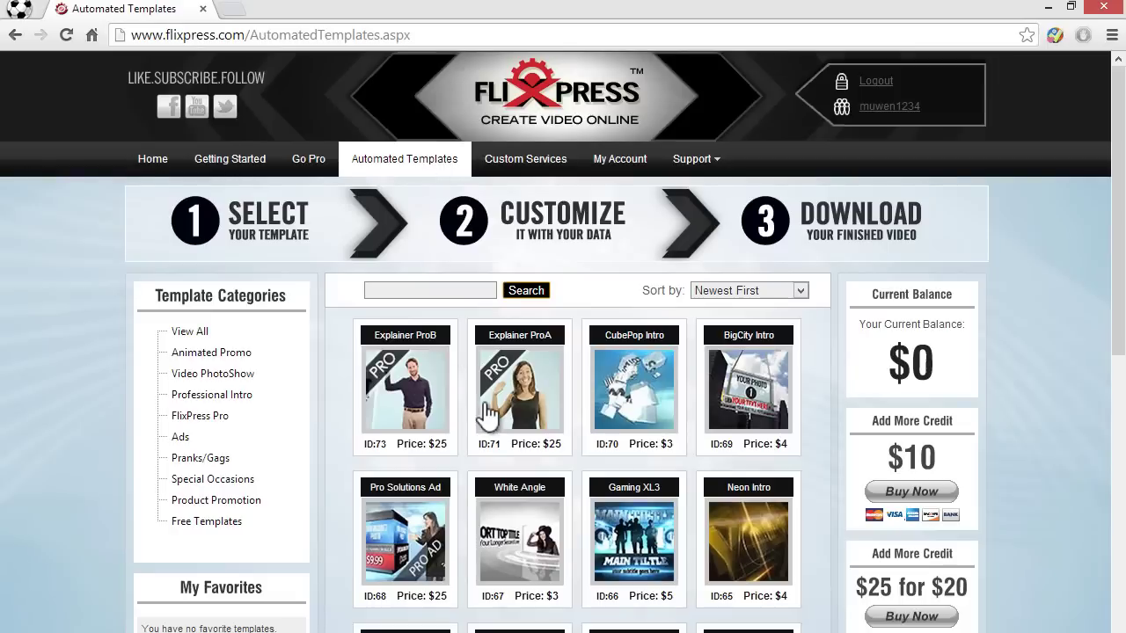
scroll(490, 417, "down", 2)
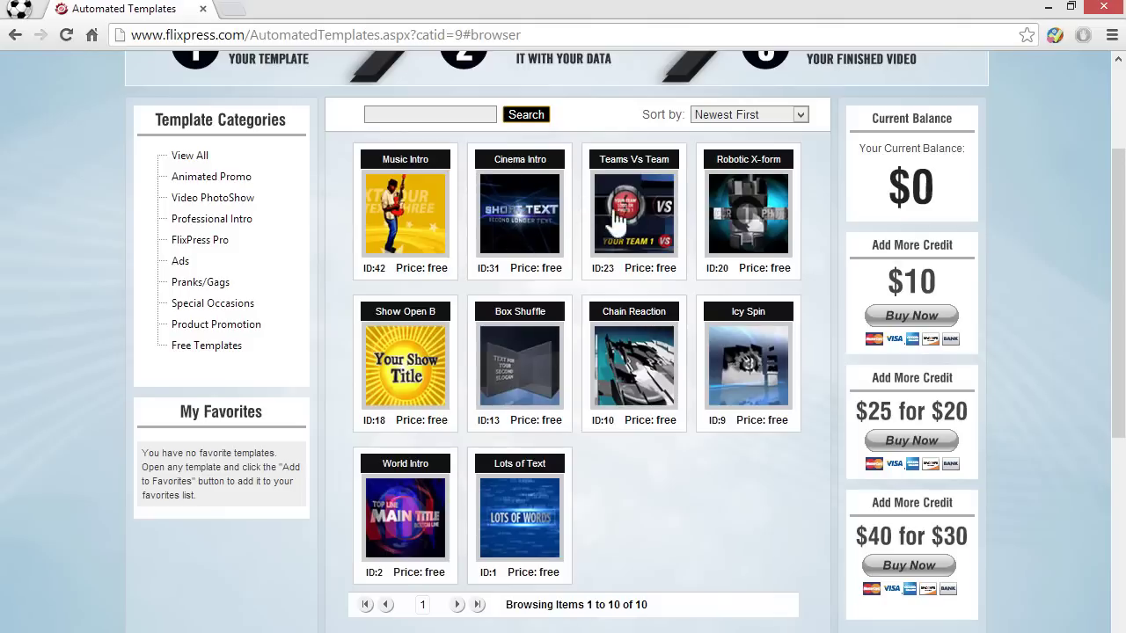
left_click(737, 114)
left_click(735, 161)
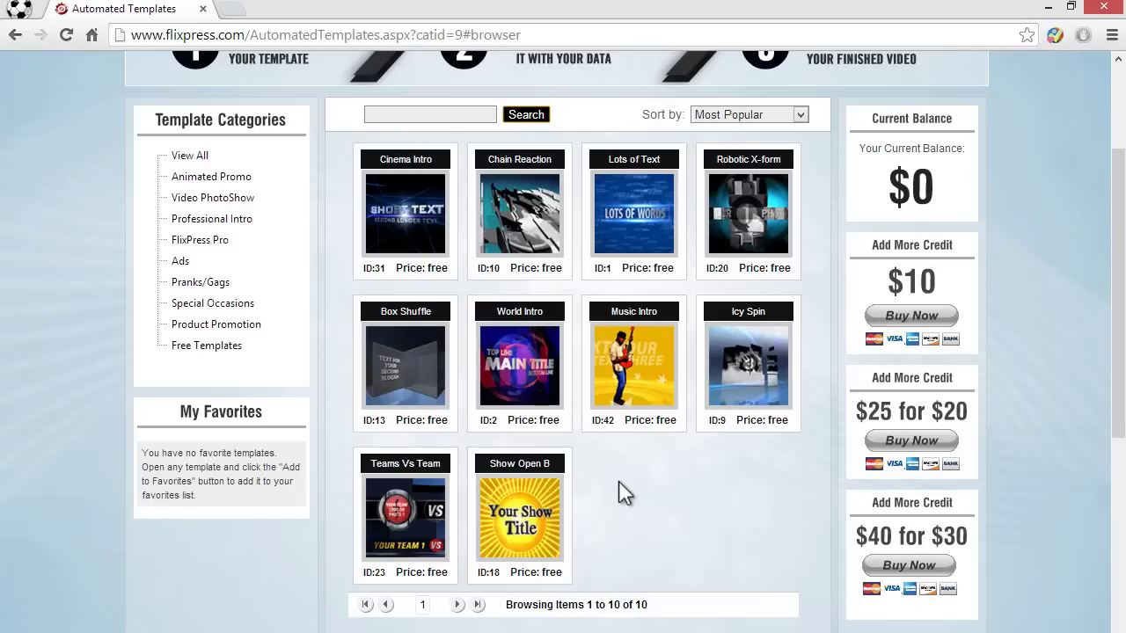
scroll(606, 457, "up", 2)
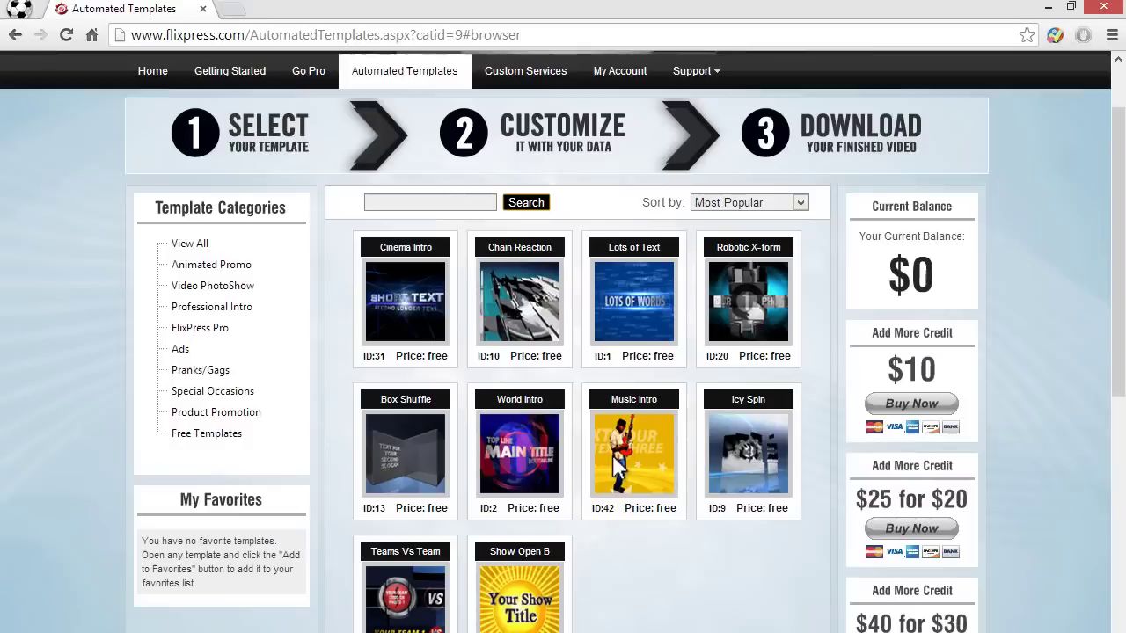
scroll(620, 471, "down", 1)
Step: Preview the Lots of Text template, tick I Agree, and proceed to Customize Now
left_click(629, 302)
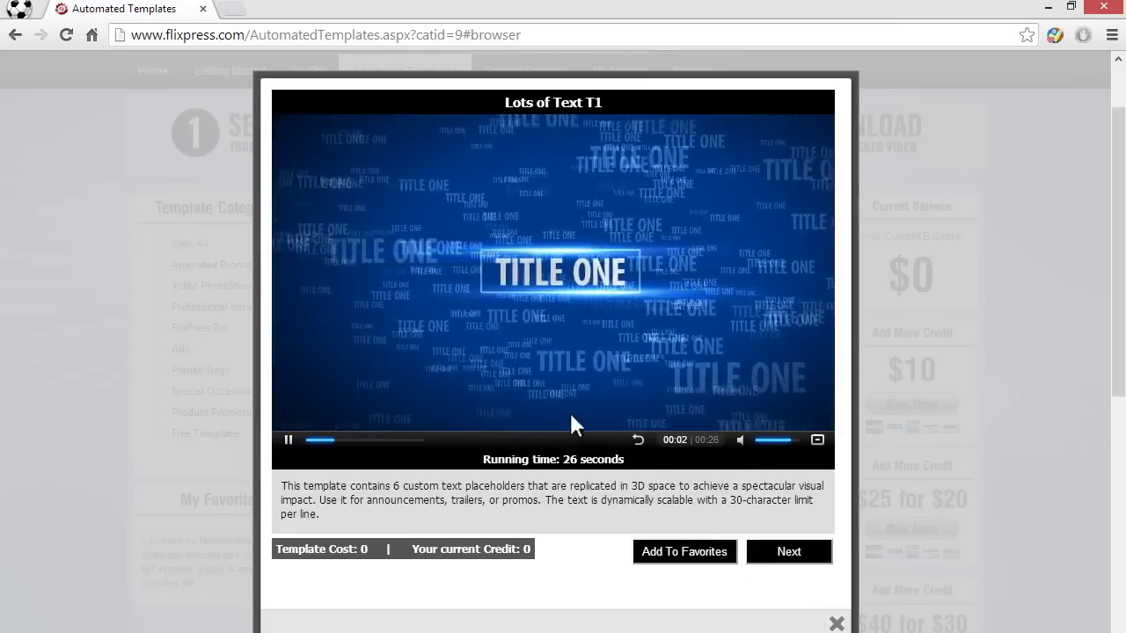
left_click(783, 552)
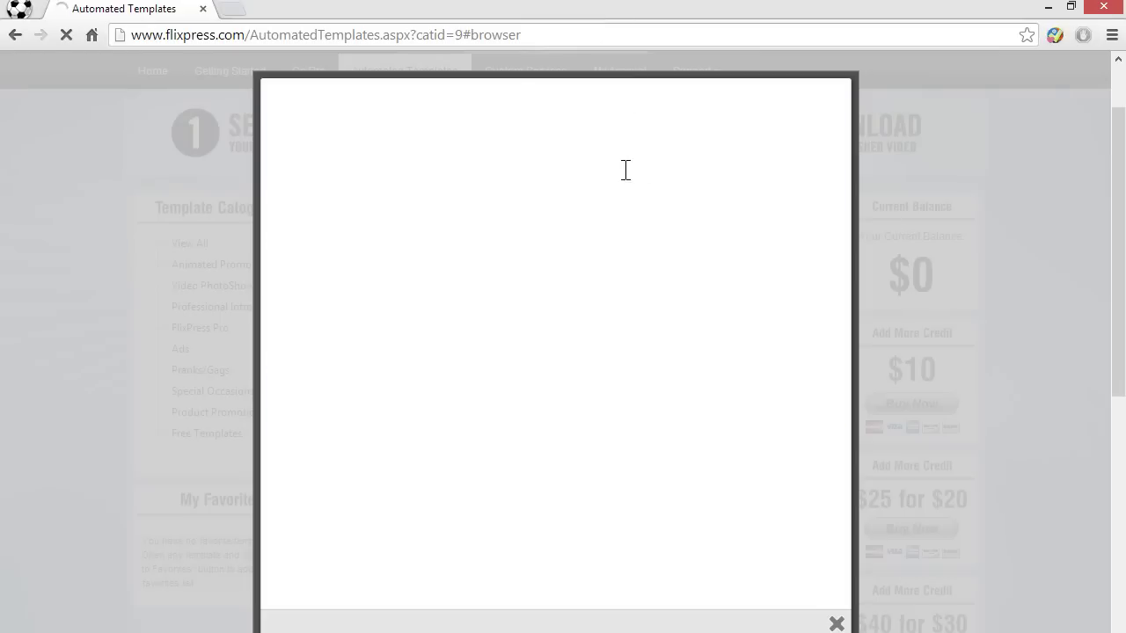
left_click(308, 507)
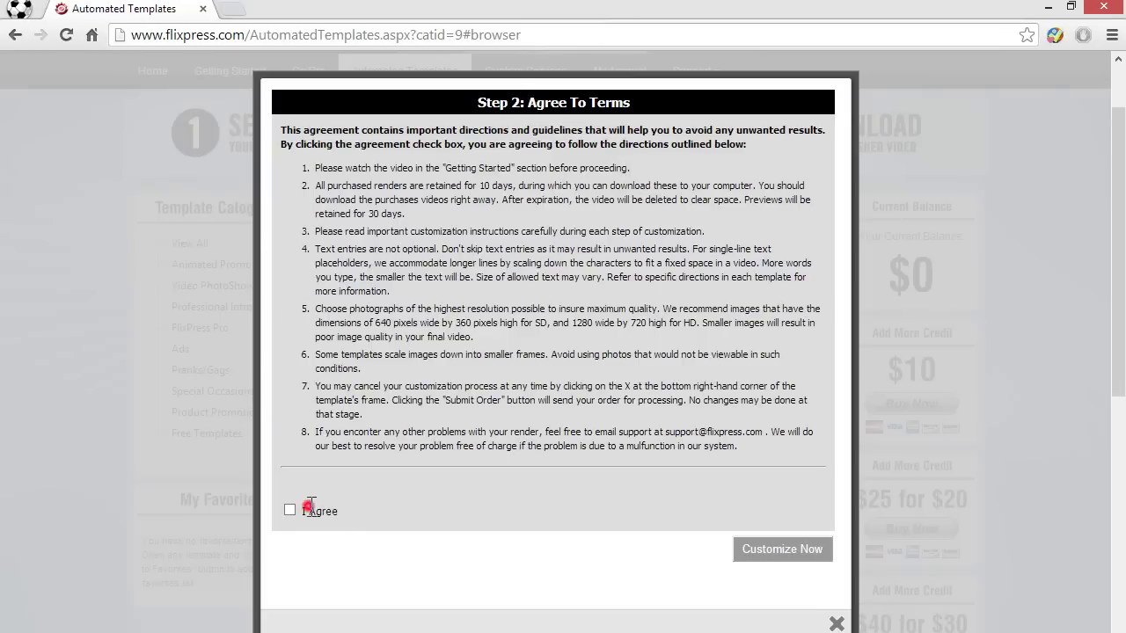
left_click(791, 554)
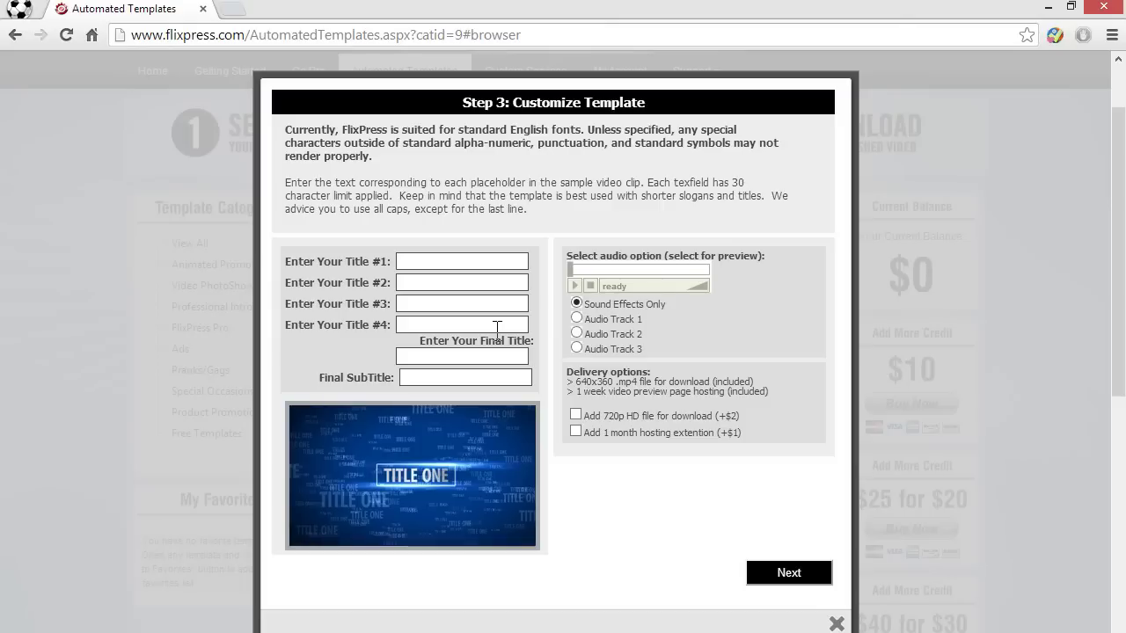
Step: Enter the channel name into the Title #1 field
left_click(482, 264)
left_click(426, 263)
left_click_drag(360, 128, 546, 155)
left_click(546, 154)
left_click_drag(346, 141, 492, 221)
left_click(492, 220)
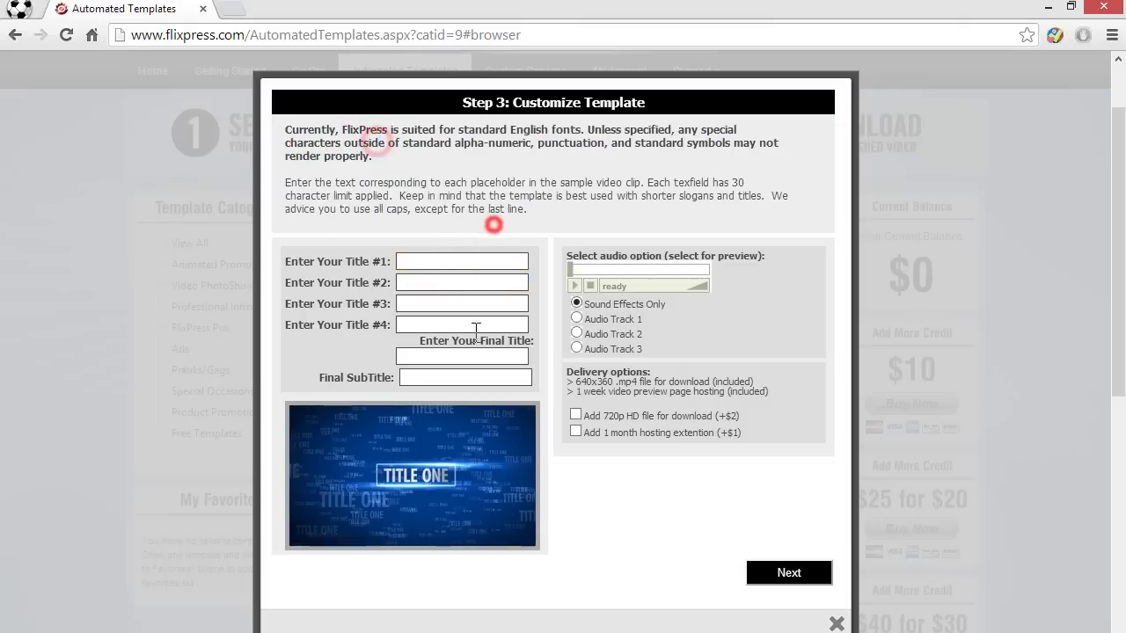
left_click(416, 257)
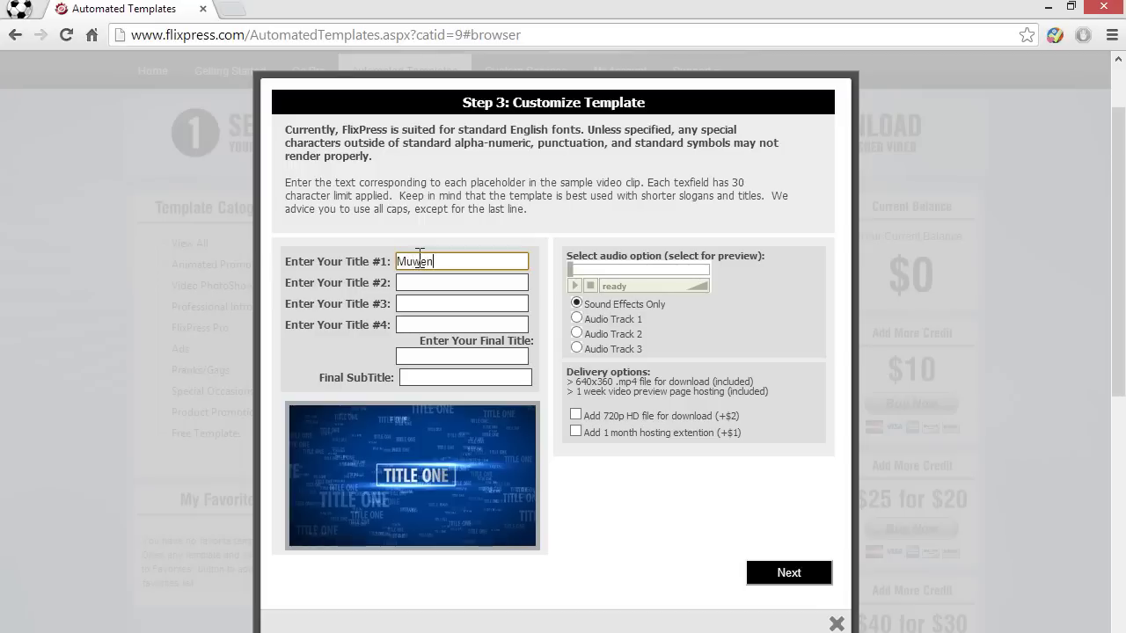
type("Muwen360")
Step: Fill the next titles with Tech, Apps, Android and Unboxings
left_click(414, 288)
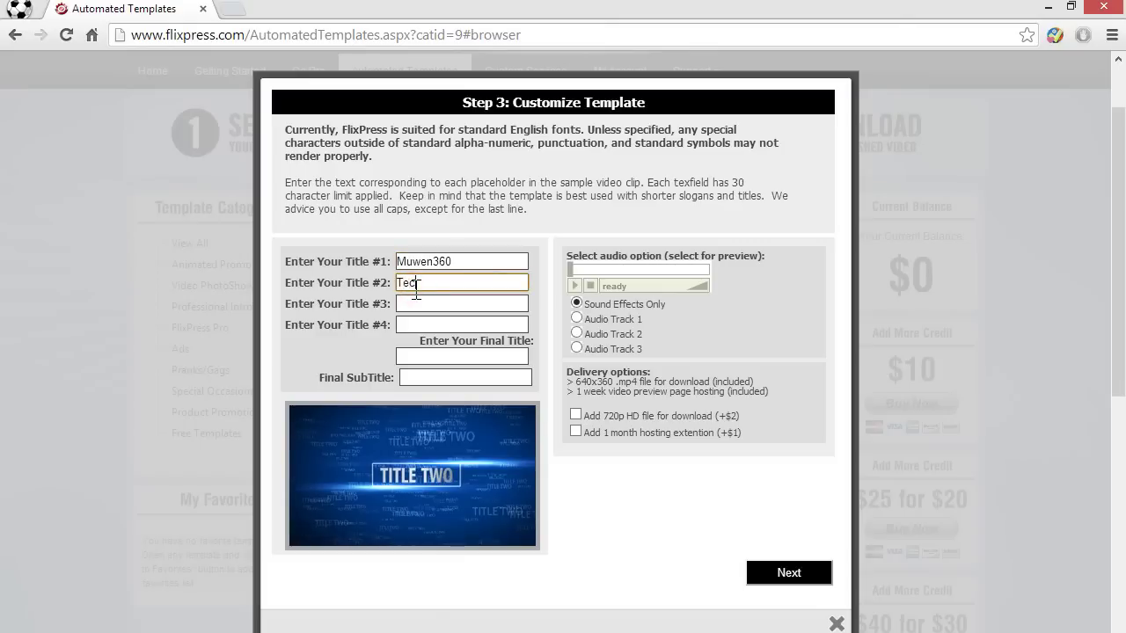
left_click(440, 305)
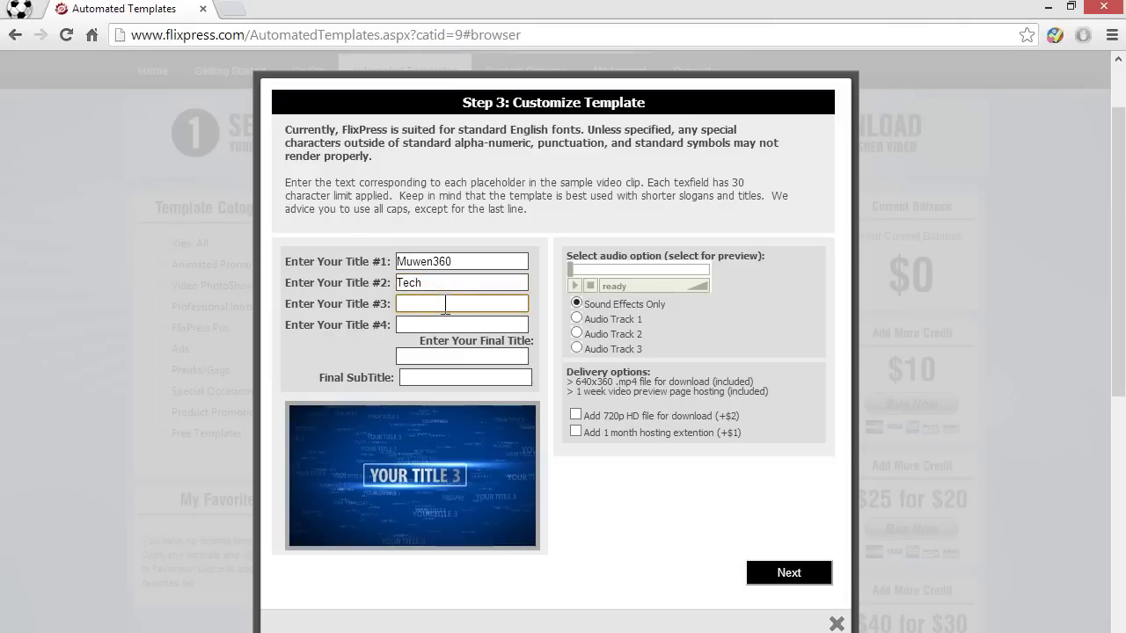
type("Apps")
key("Tab")
type("Android")
left_click(425, 357)
type("Unboxing")
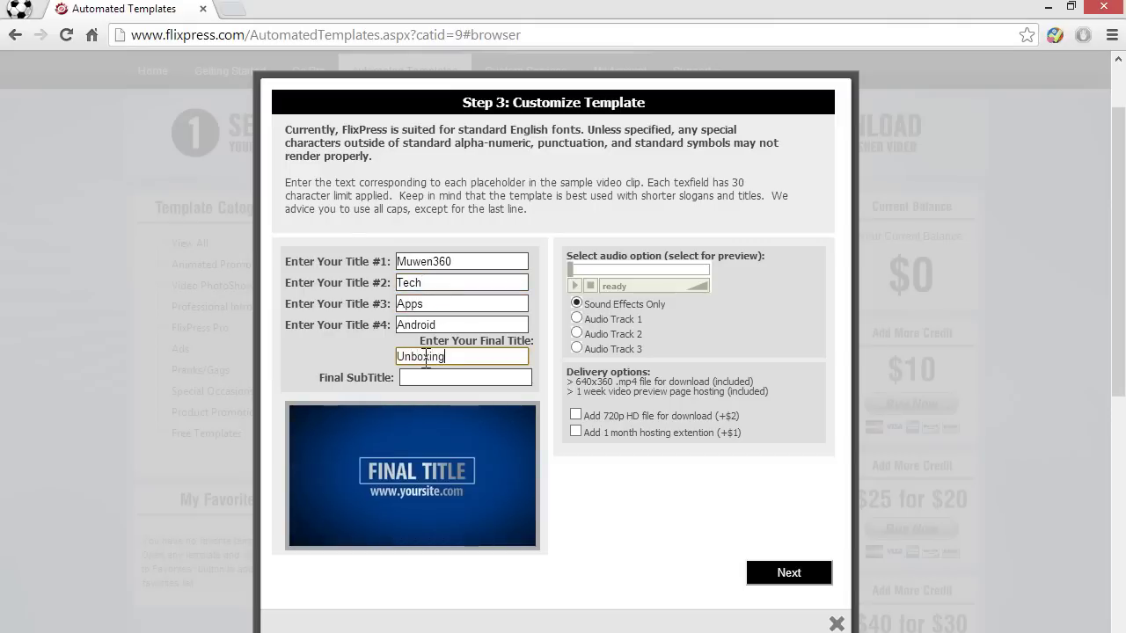
type("s")
Step: Set the Final SubTitle to Bye and choose Audio Track 2 as the soundtrack
left_click(453, 379)
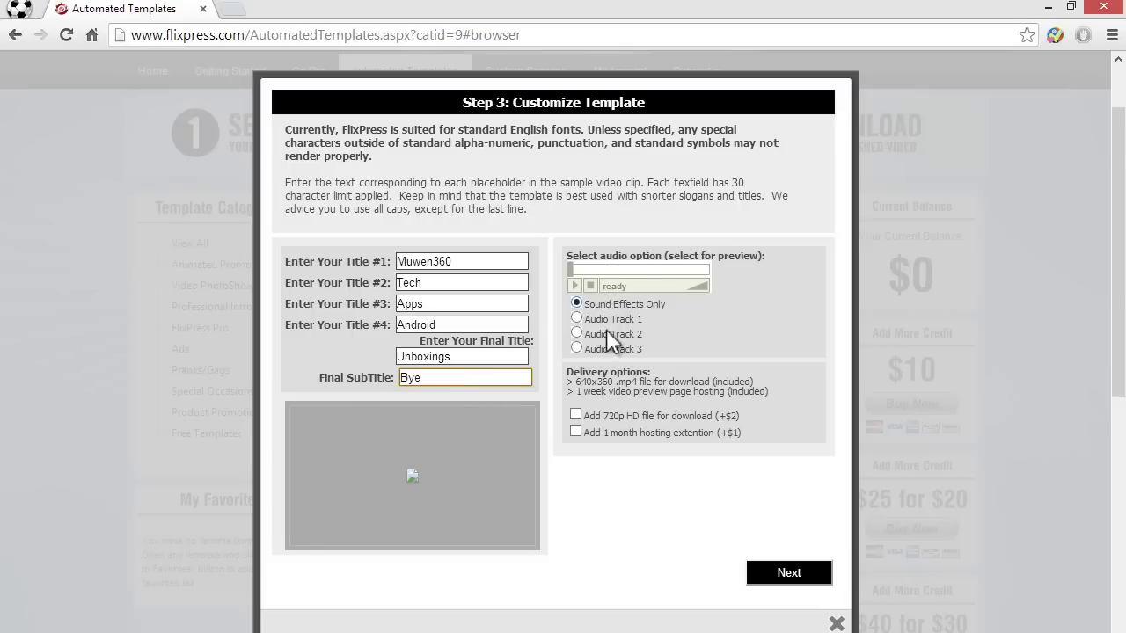
left_click(577, 318)
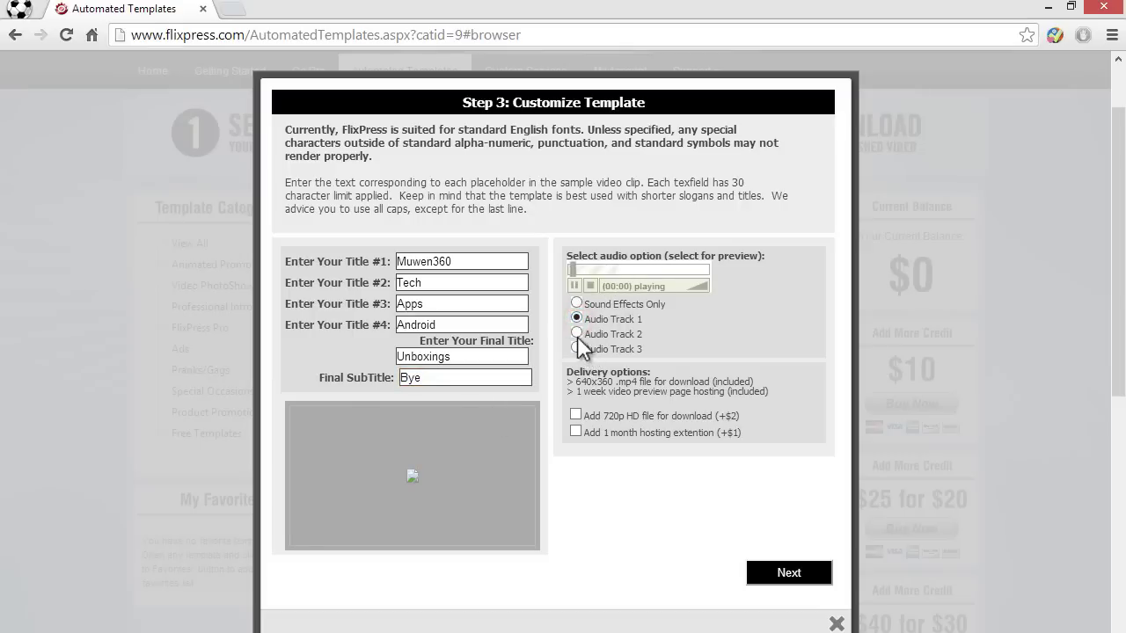
left_click(576, 322)
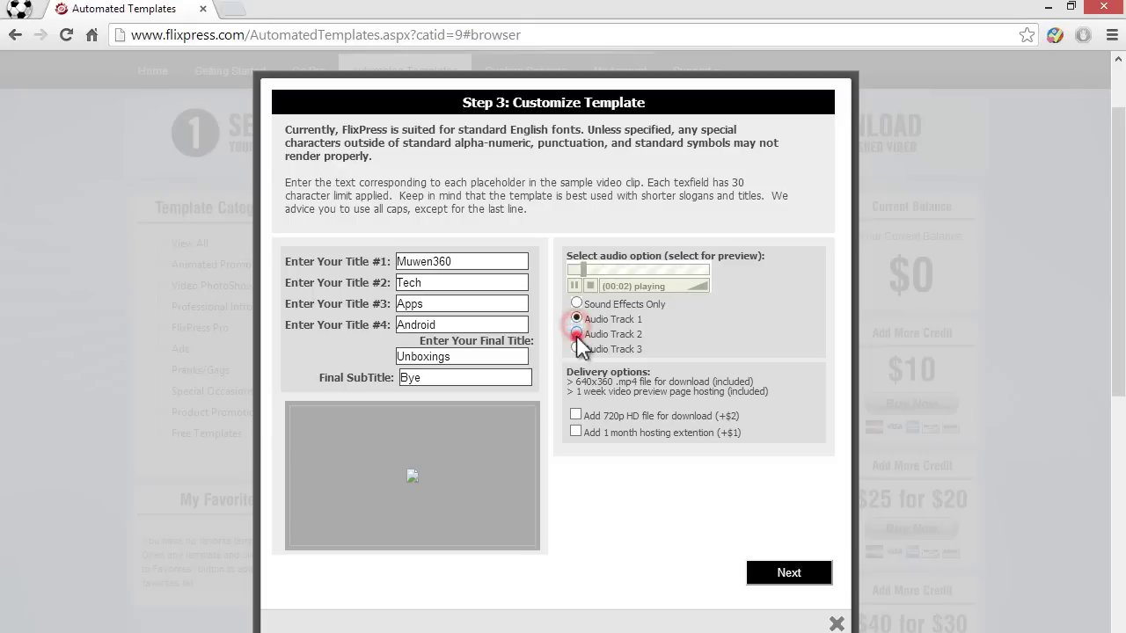
left_click(577, 333)
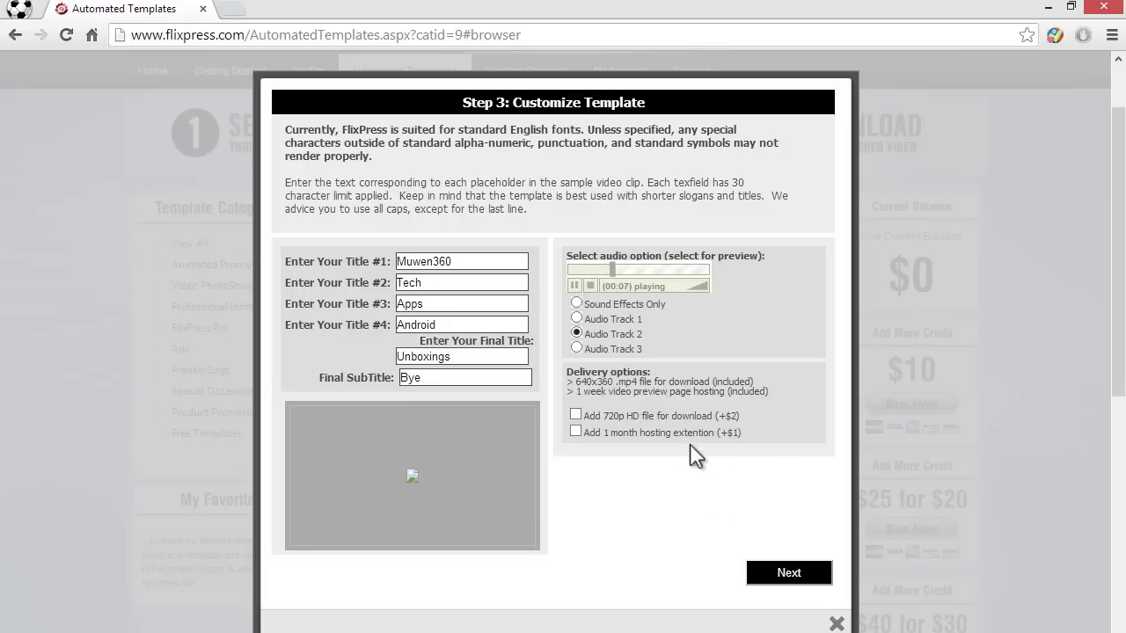
Step: Submit the customized Lots of Text order, dismiss the thank-you popup, and view My Account orders
left_click(786, 576)
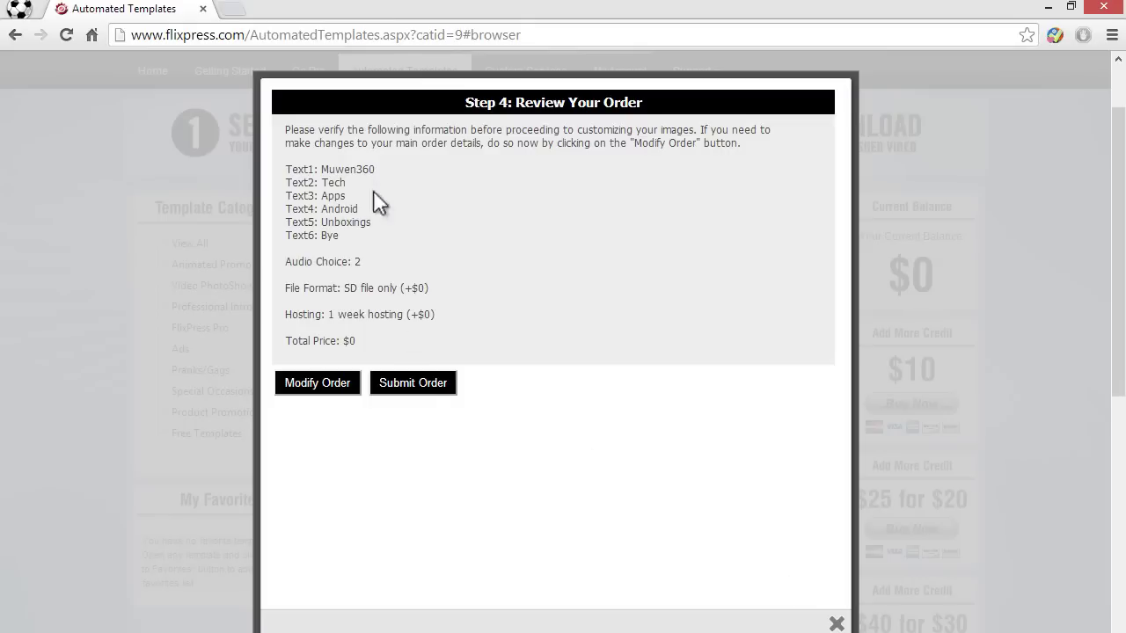
left_click_drag(445, 397, 427, 413)
left_click(426, 389)
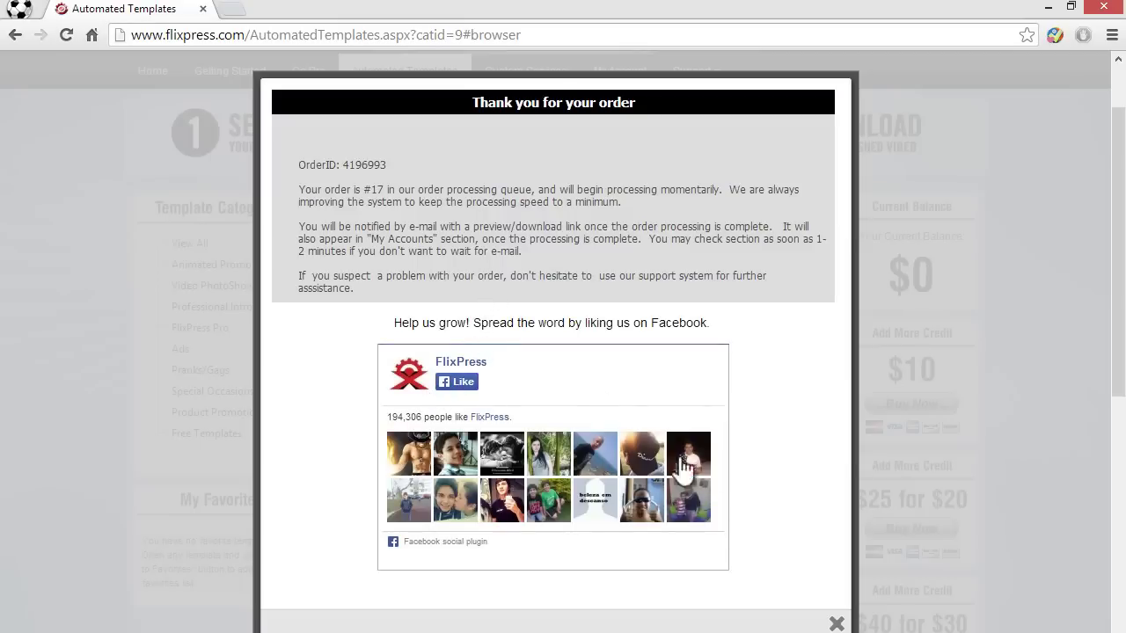
left_click(836, 621)
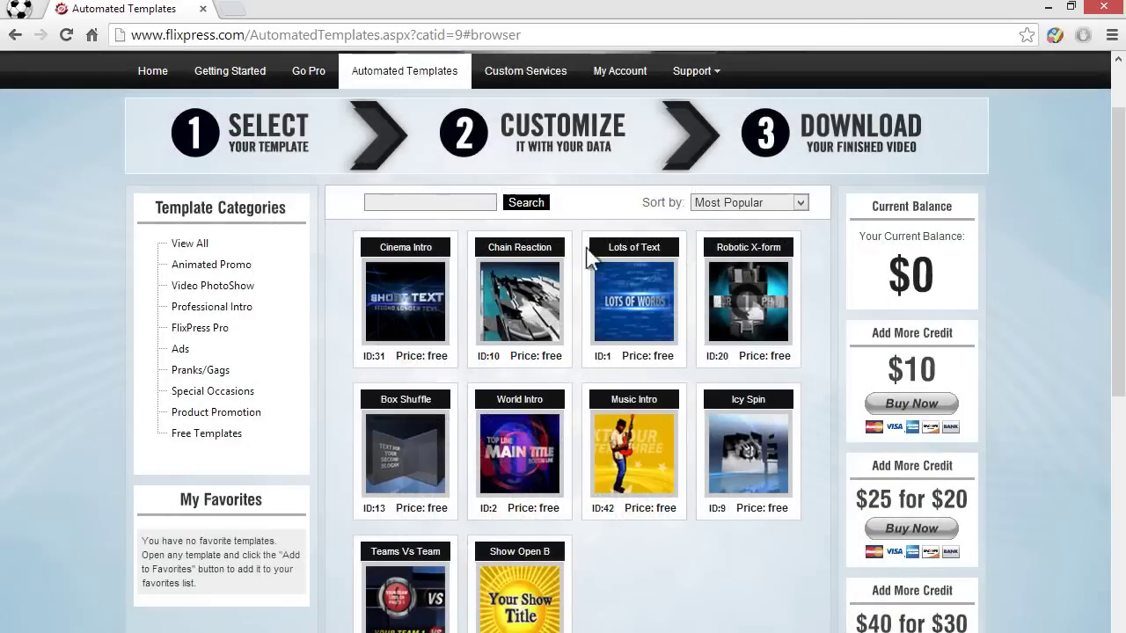
left_click(630, 73)
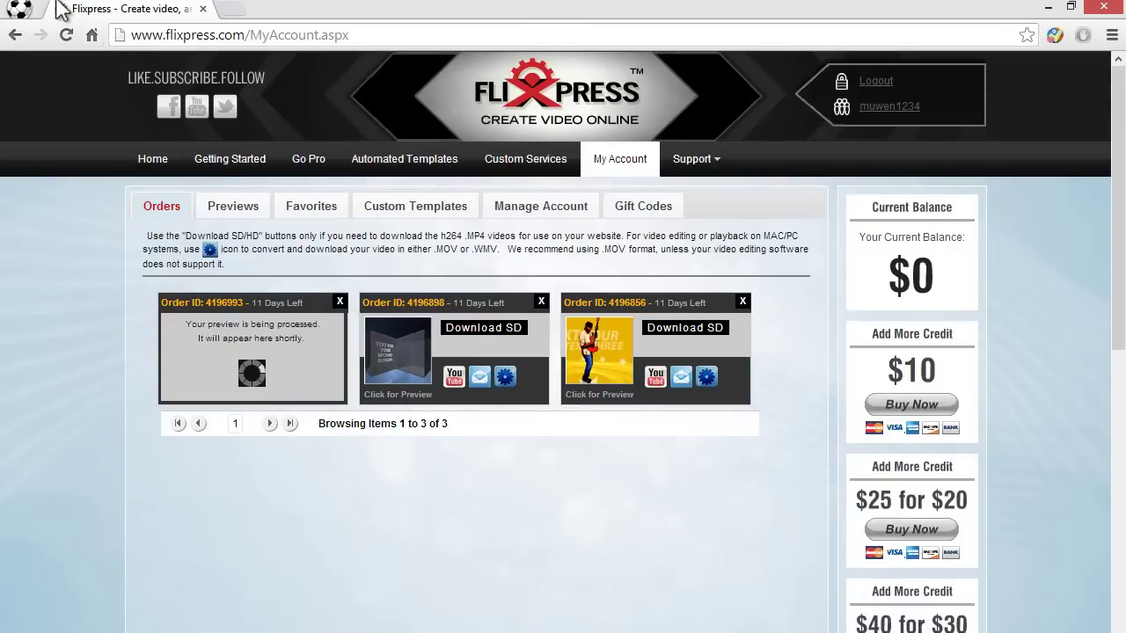
Step: Reload the orders until the new intro finishes, then download its MP4 file
left_click(66, 35)
left_click(65, 35)
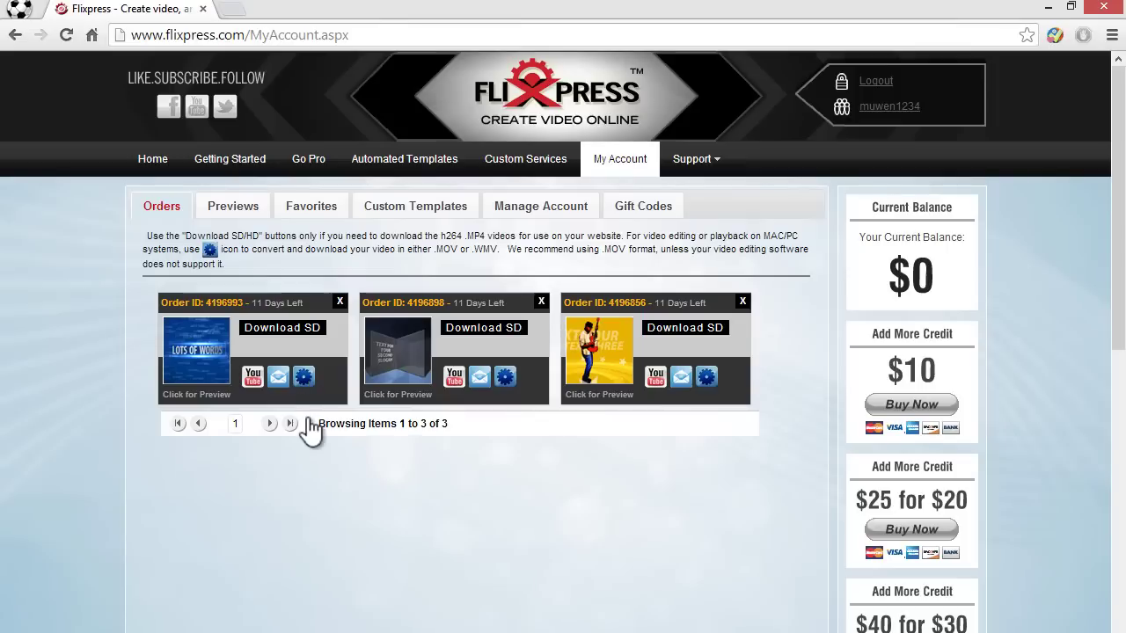
left_click(304, 378)
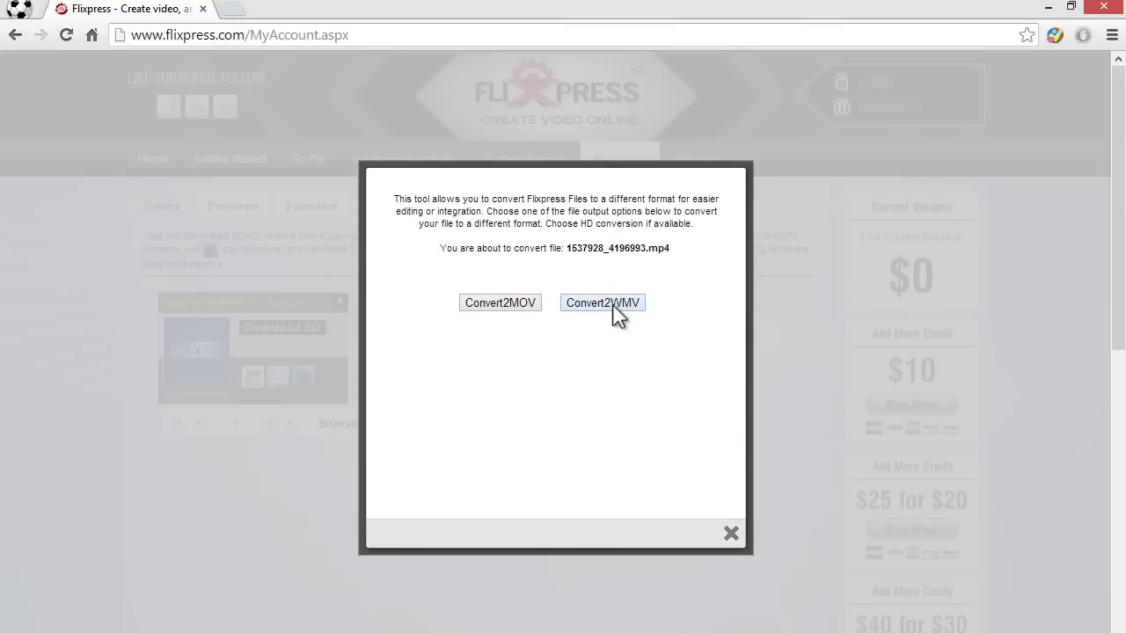
left_click(731, 535)
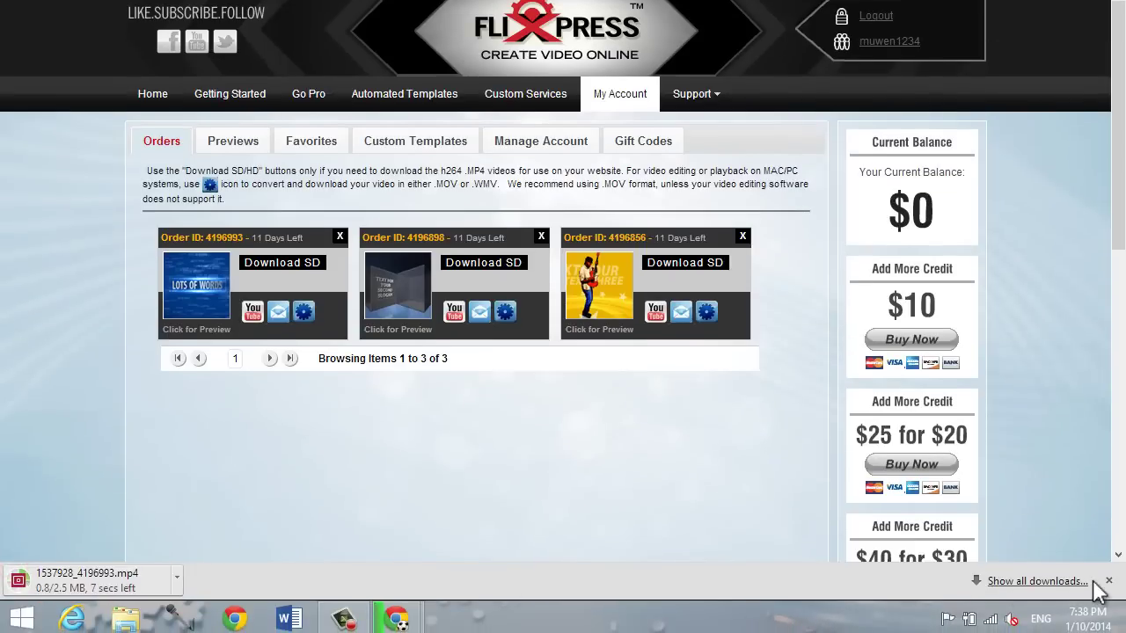
left_click(1105, 572)
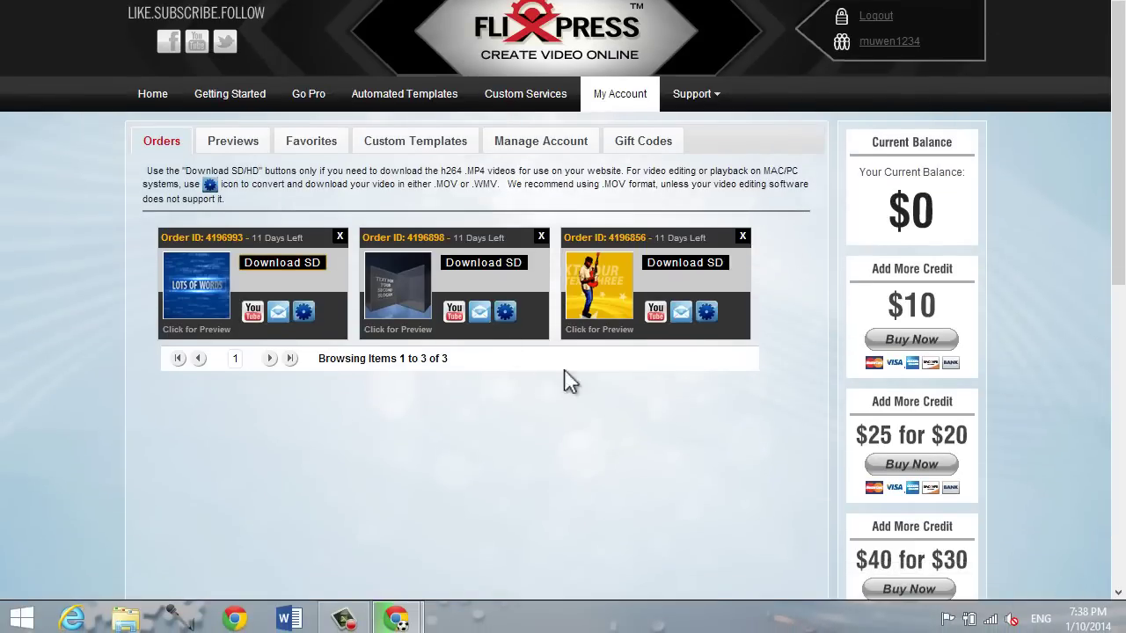
left_click(215, 293)
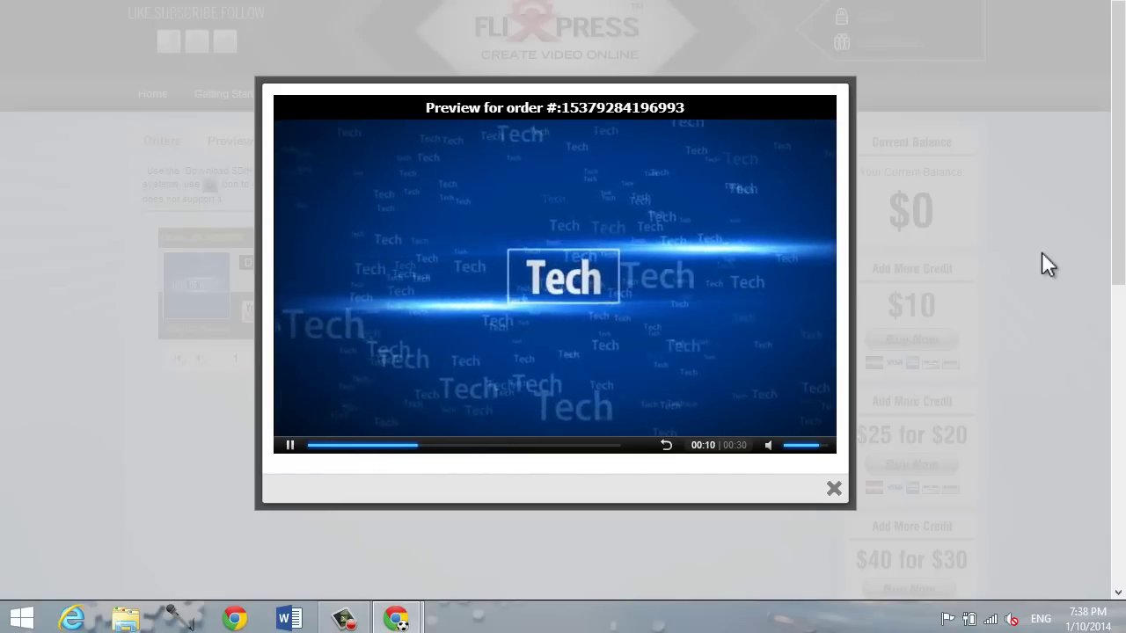
left_click(289, 445)
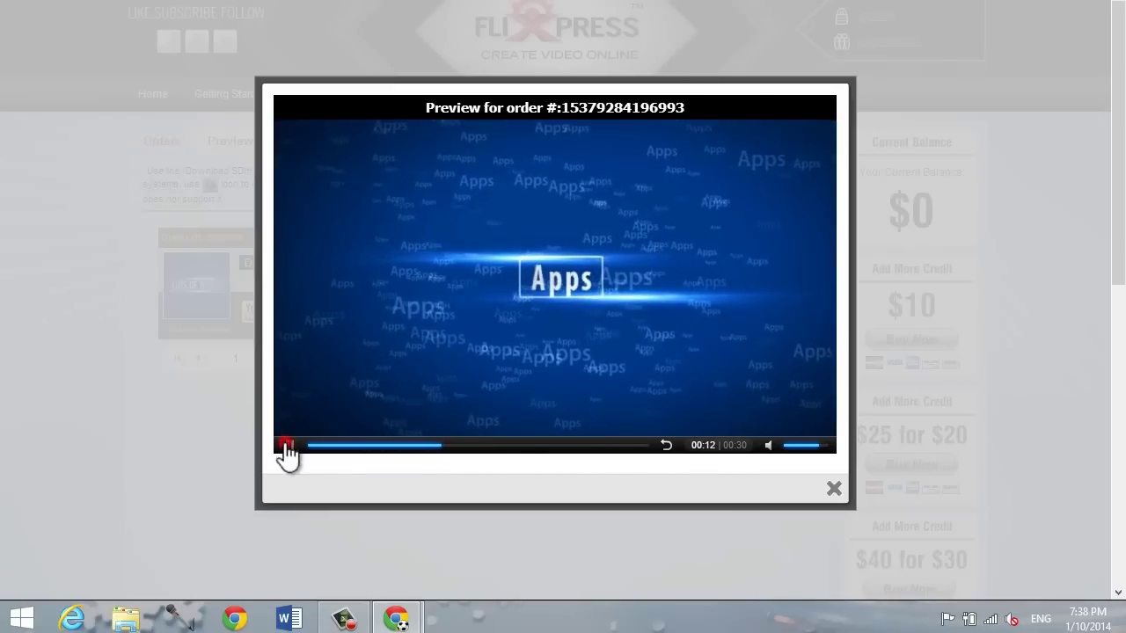
left_click(833, 489)
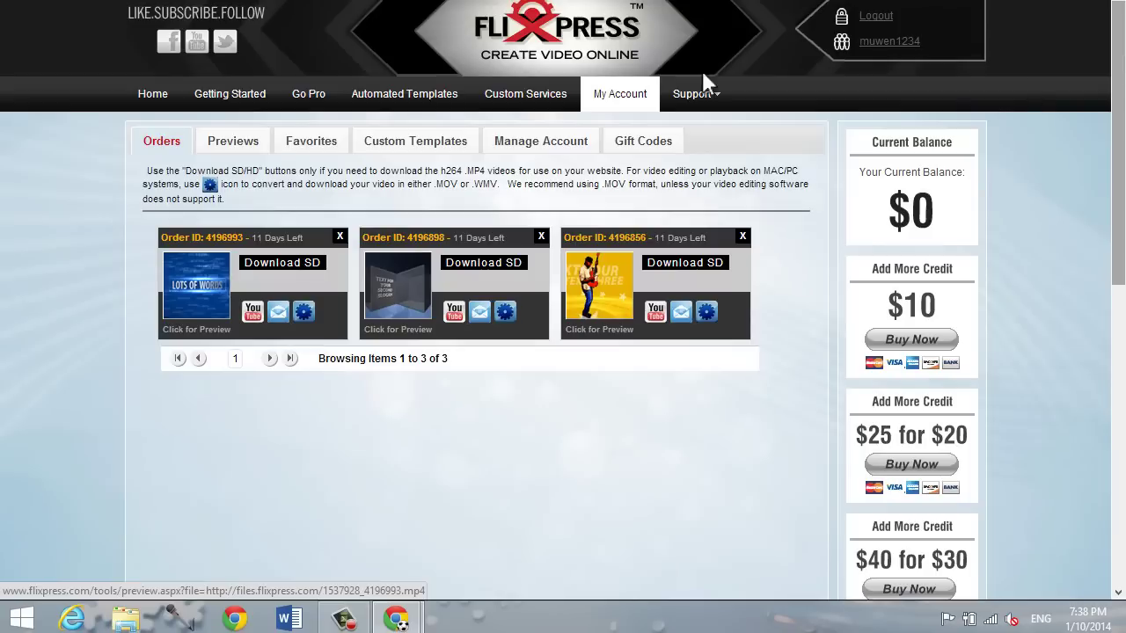
Step: Exit Chrome full-screen with F11 and look over the three orders in My Account
key("F11")
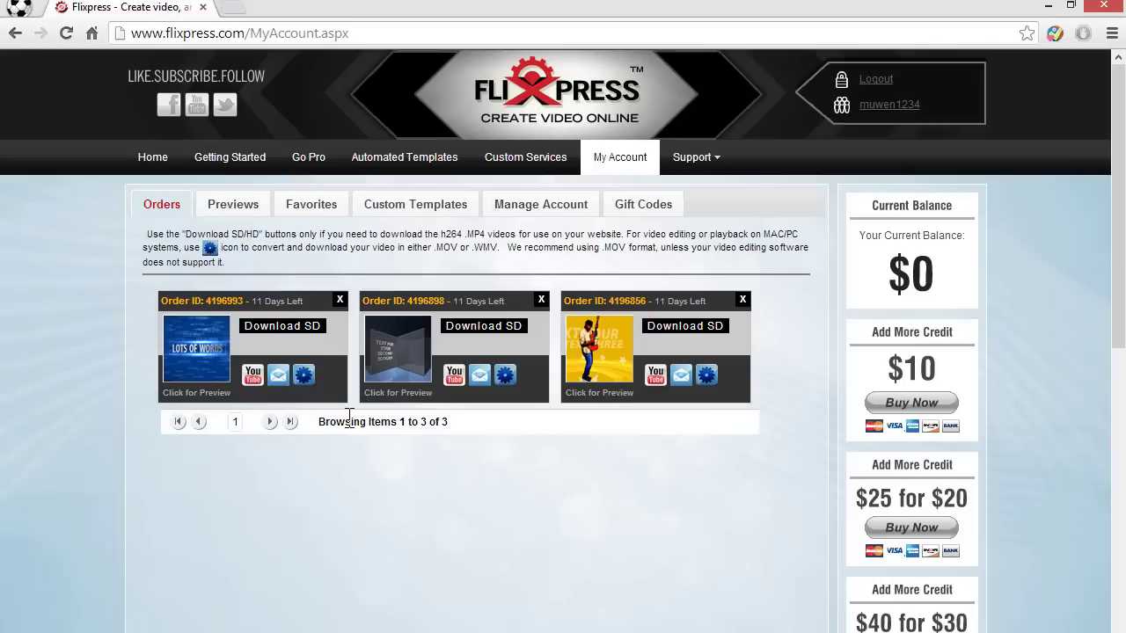
scroll(490, 452, "down", 1)
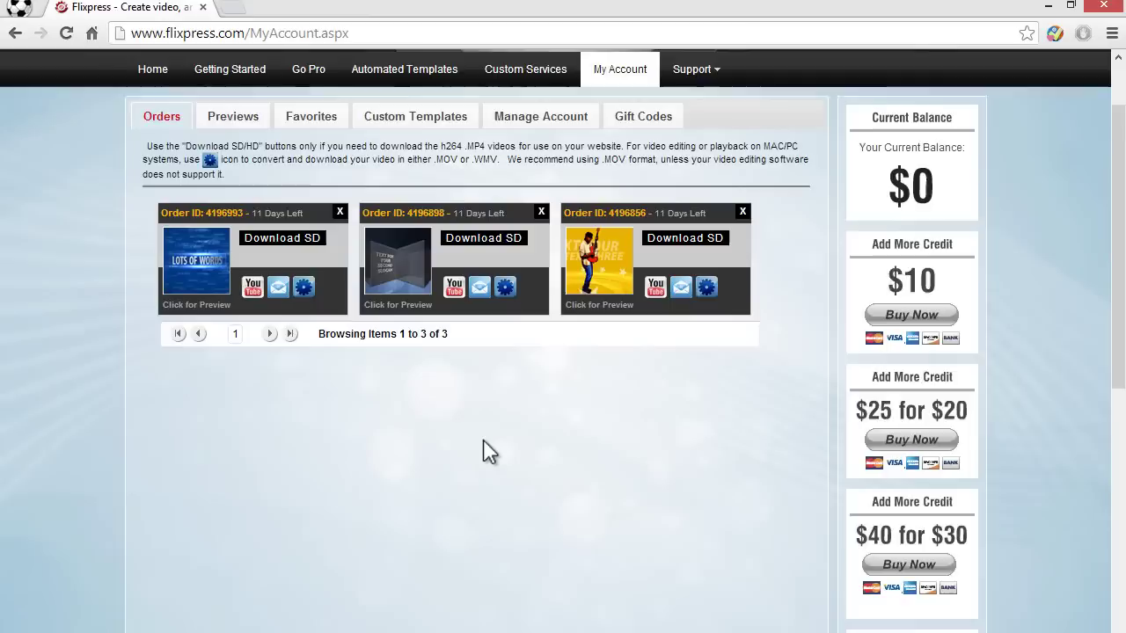
scroll(488, 451, "up", 1)
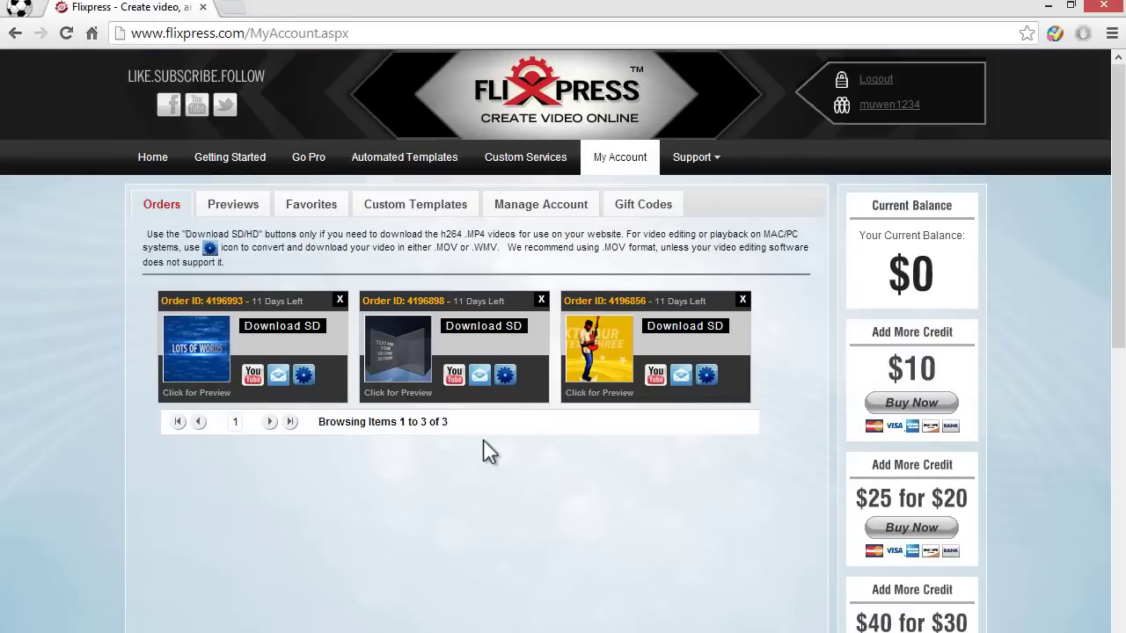